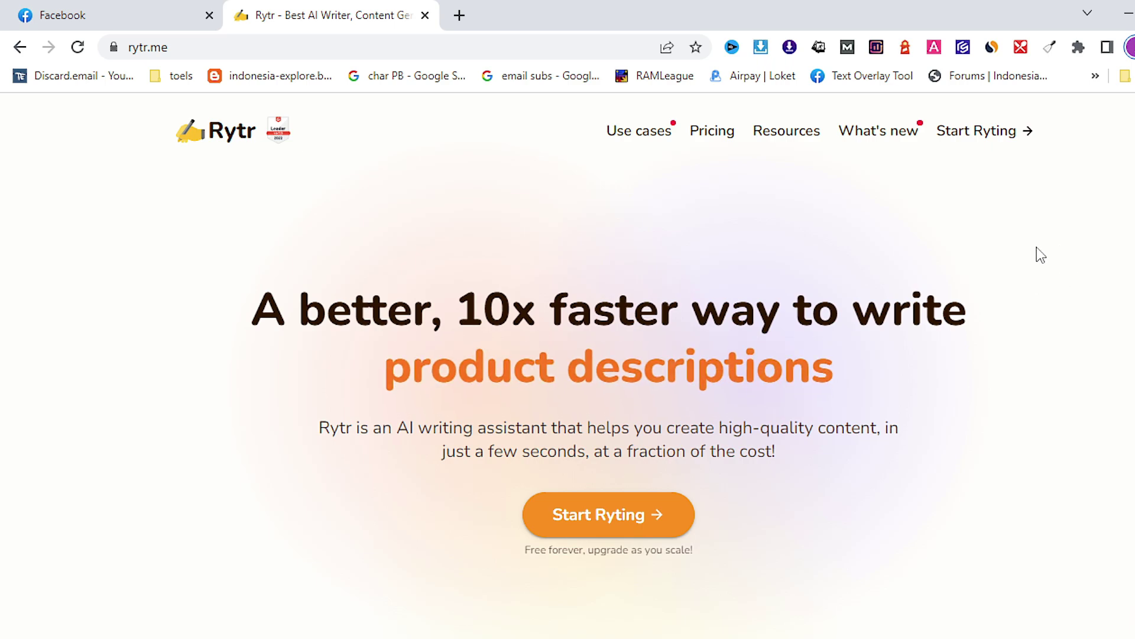
Sign in to Rytr with the already signed-in Google account and dismiss the introductory video.
click(977, 134)
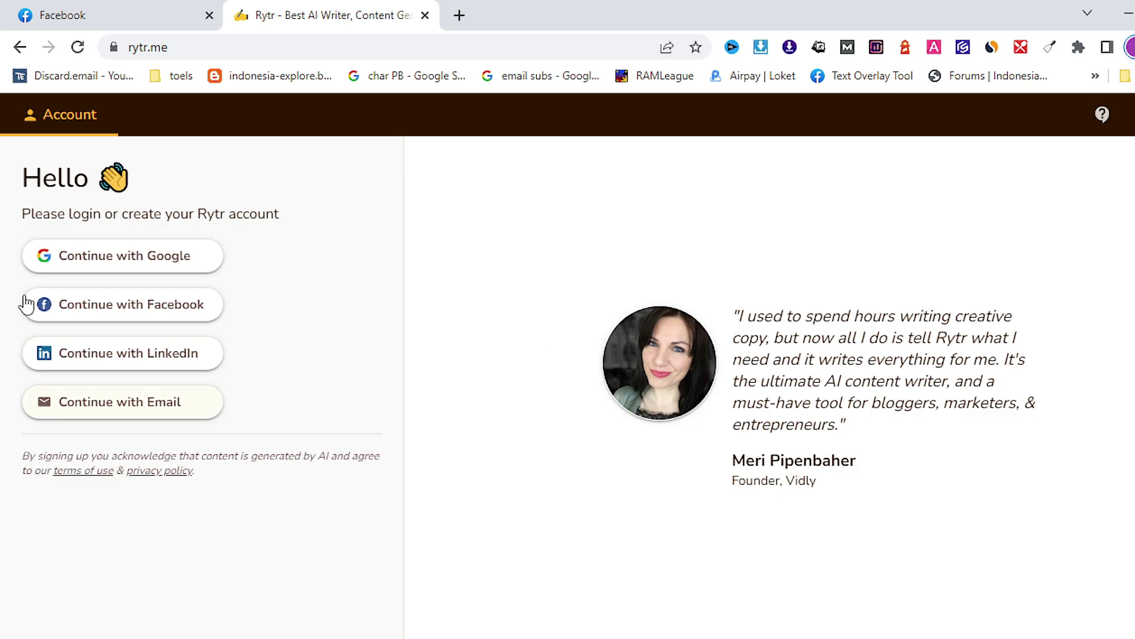
click(155, 256)
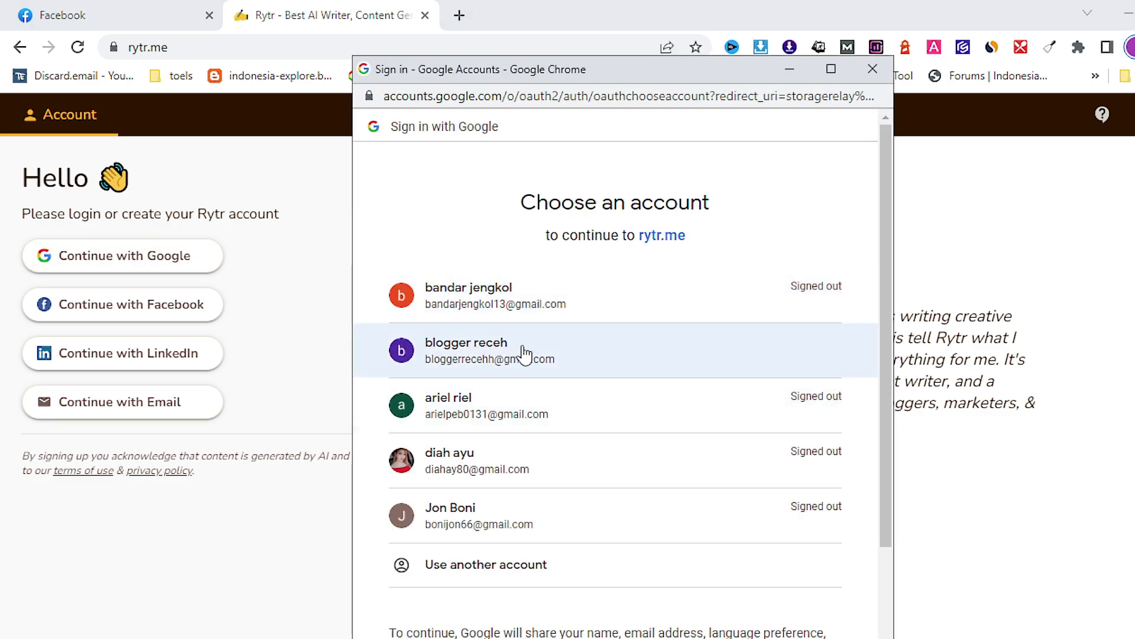
click(524, 349)
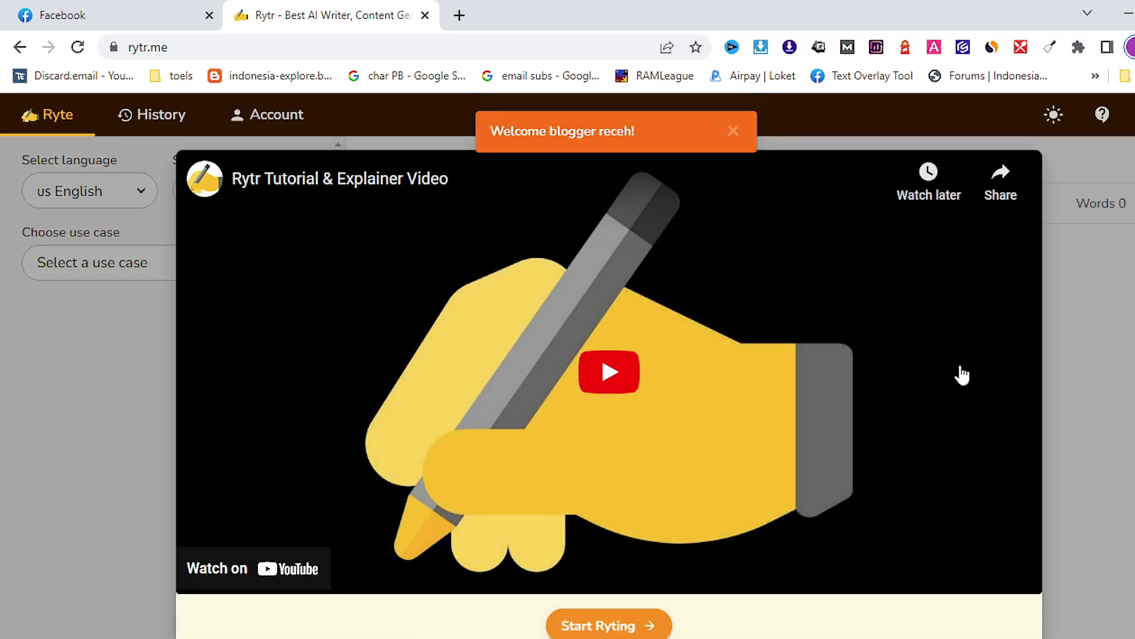
scroll(960, 374, down, 2)
scroll(1026, 330, up, 2)
key(Escape)
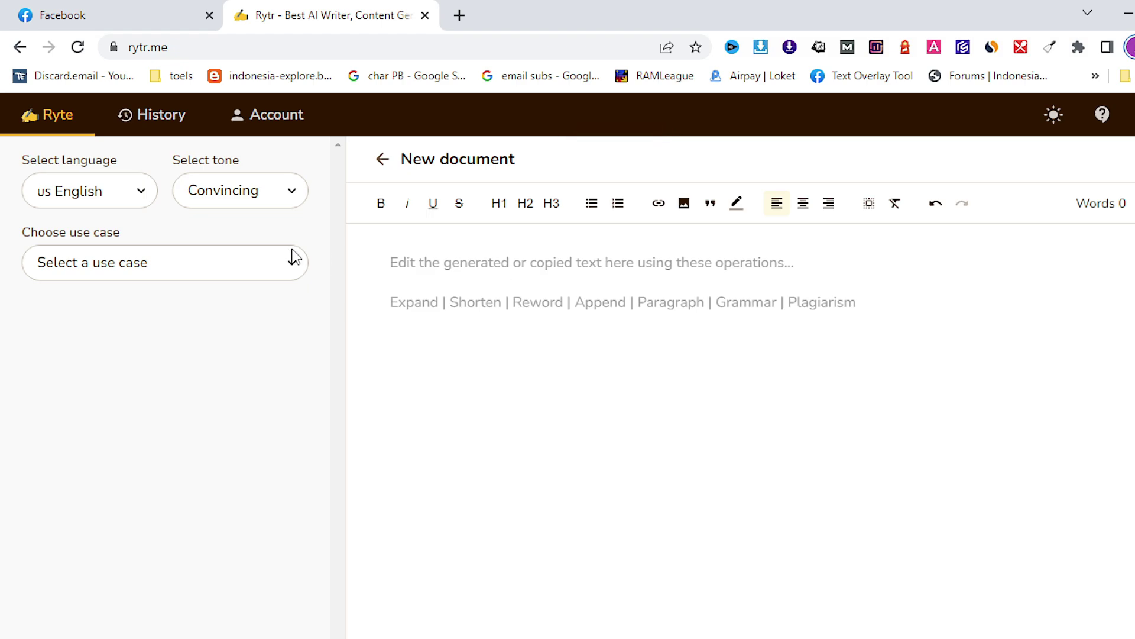
Set the writing language to Indonesian and keep the Convincing tone after viewing the tone options.
click(95, 193)
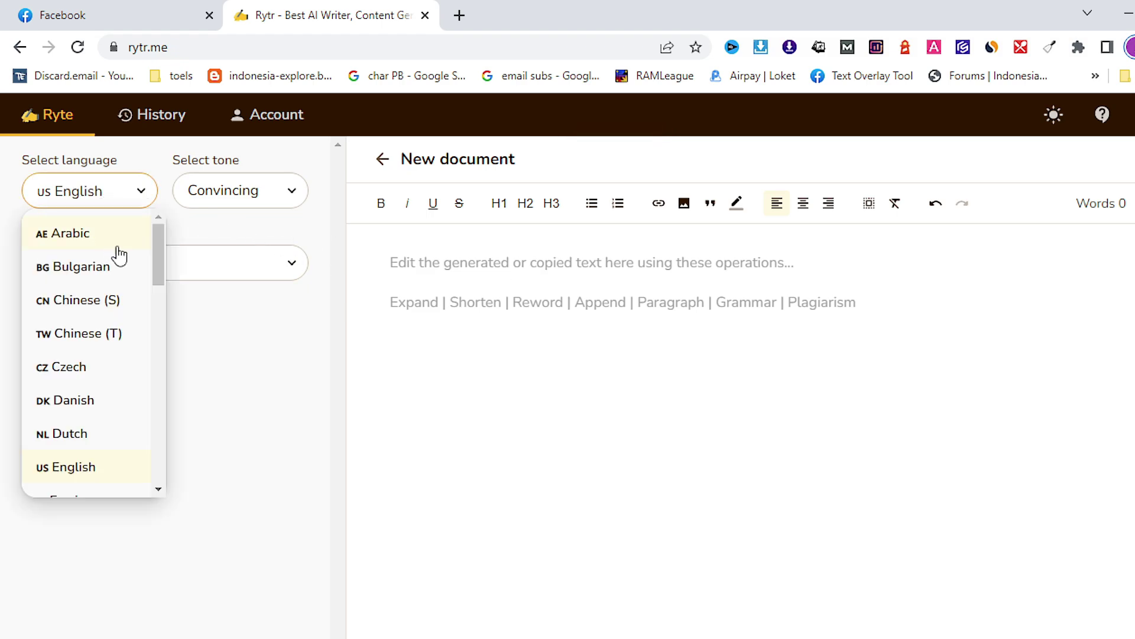
drag(157, 264, 167, 362)
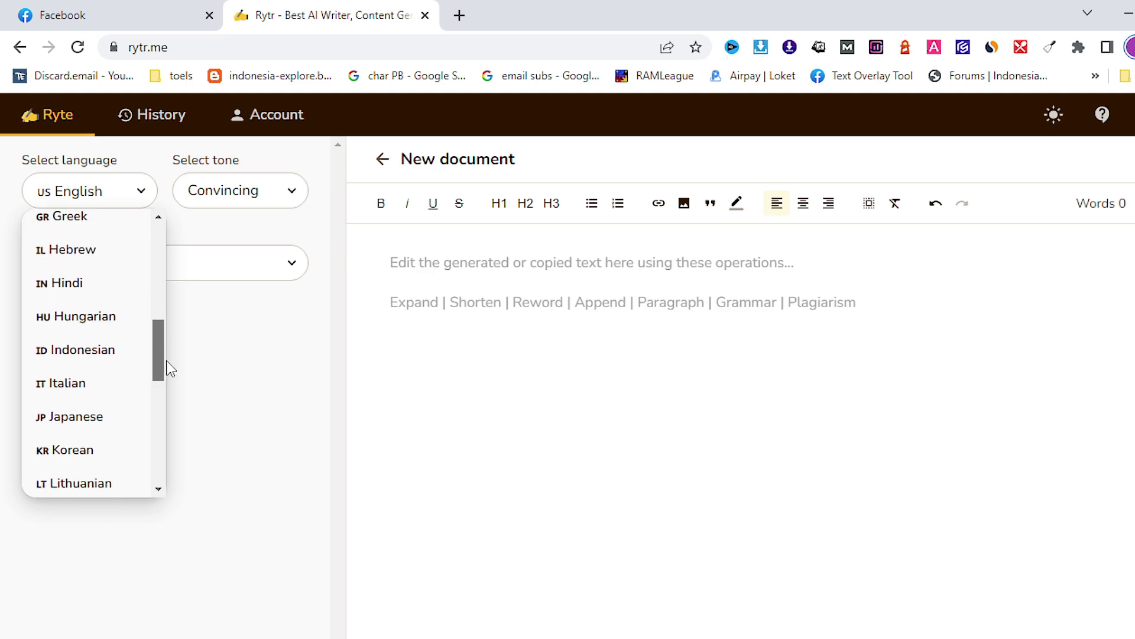
click(108, 343)
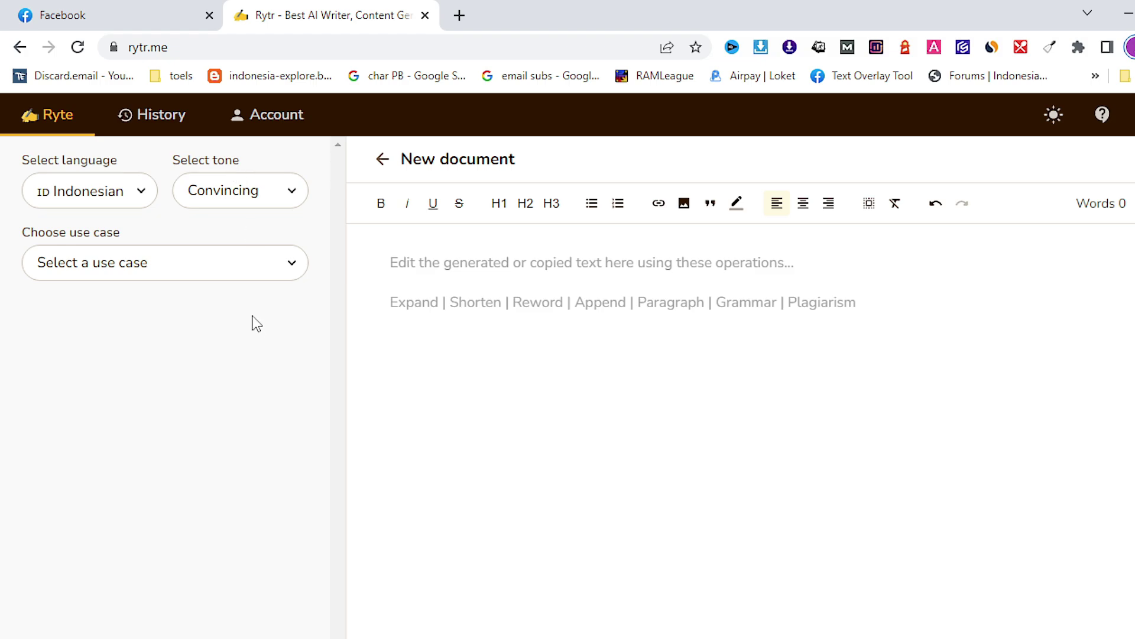
click(257, 204)
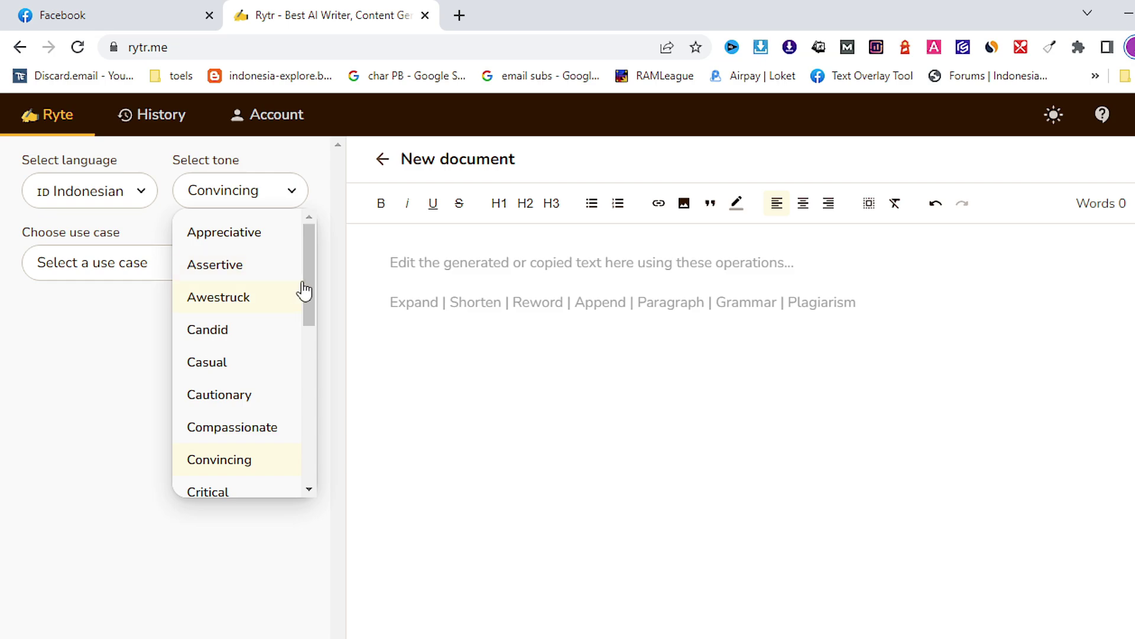
drag(305, 281, 313, 313)
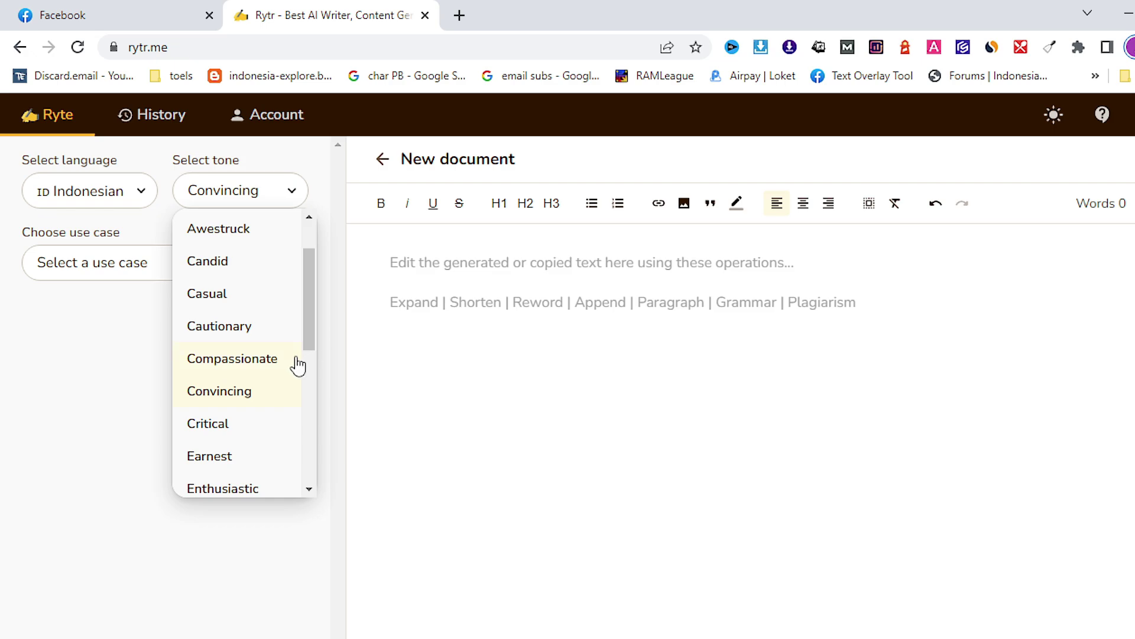
click(143, 323)
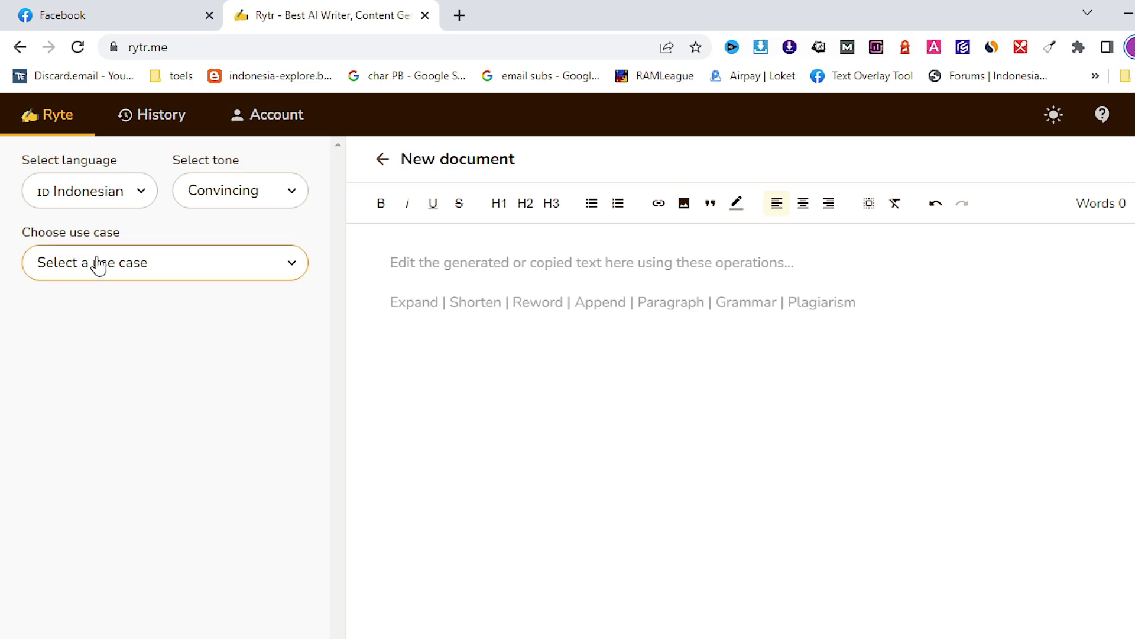
Look through the available use cases and choose SEO Meta Description.
click(157, 273)
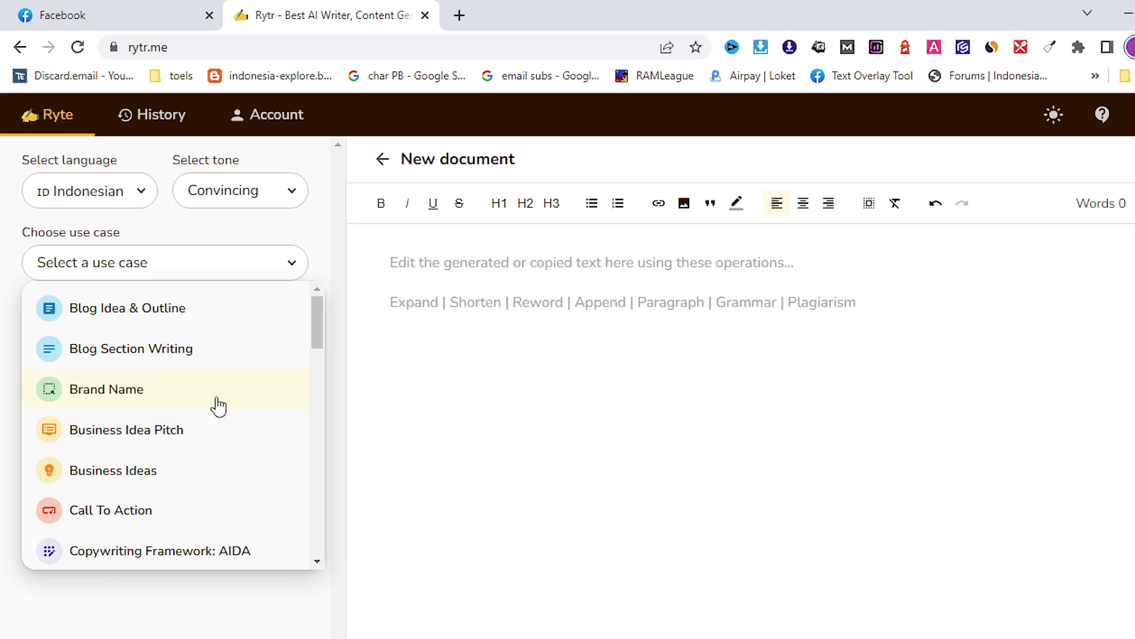
scroll(218, 405, down, 1)
scroll(218, 405, up, 1)
scroll(219, 405, down, 2)
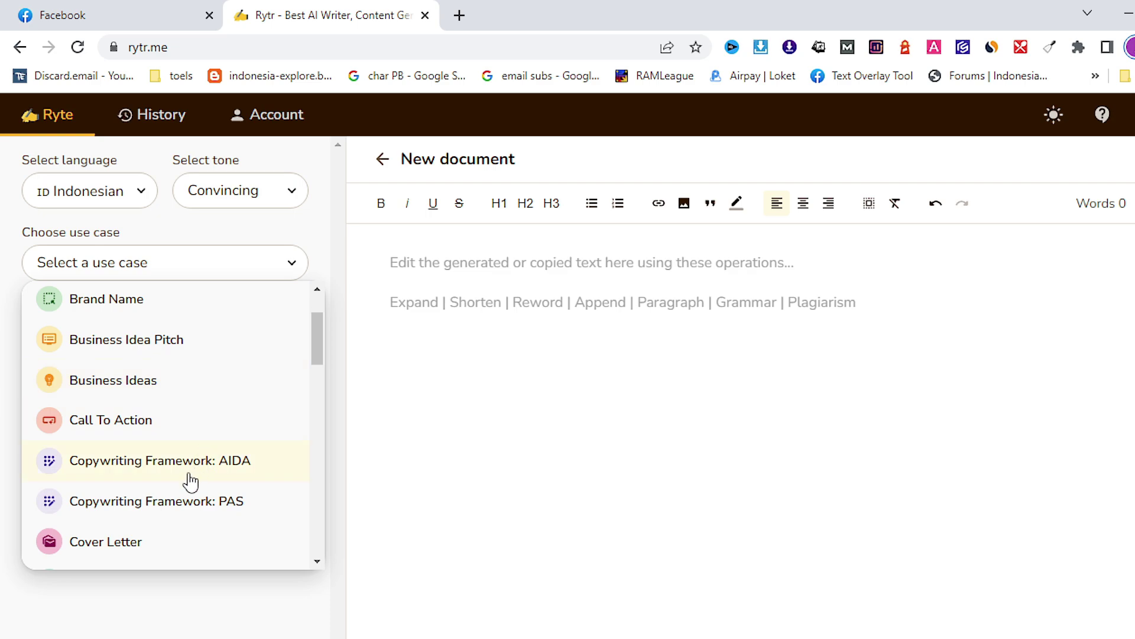
scroll(197, 533, down, 1)
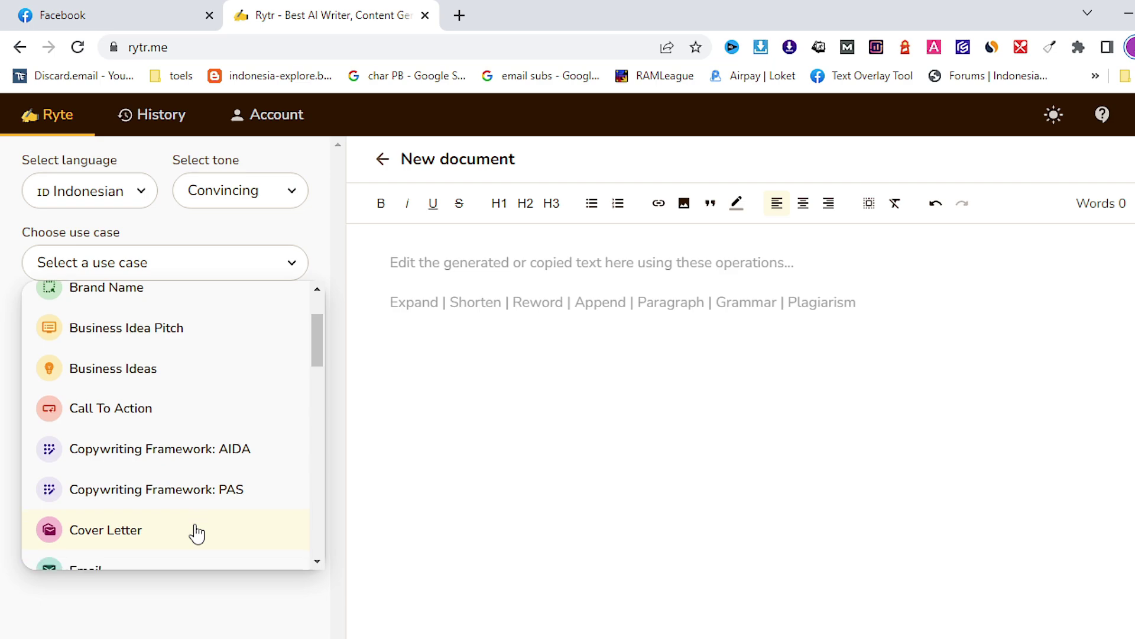
scroll(197, 533, down, 2)
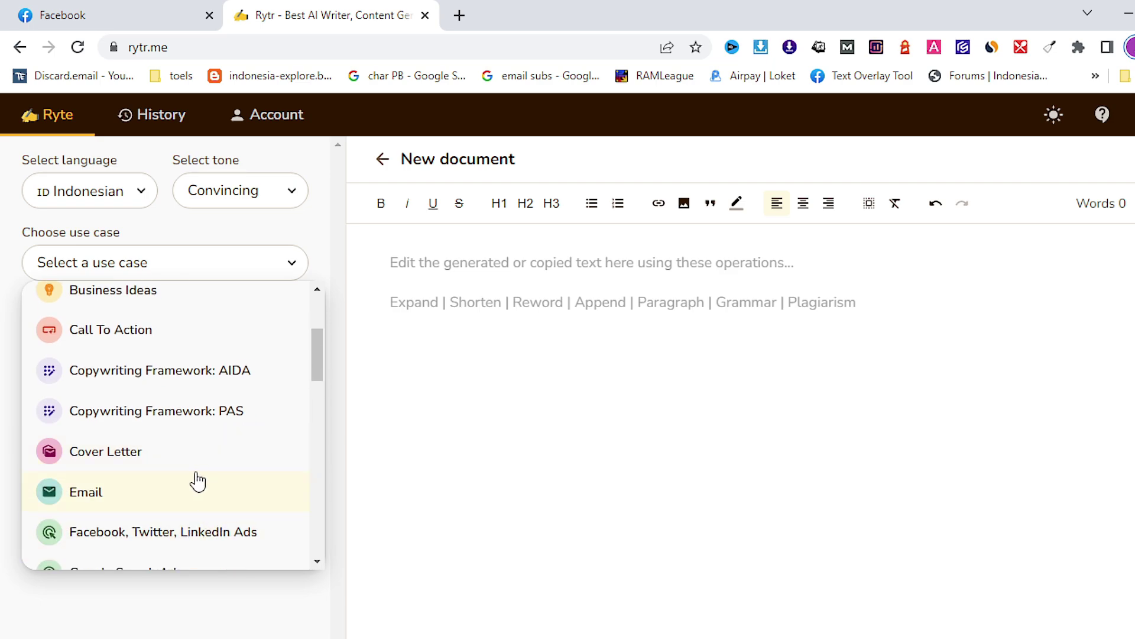
scroll(184, 475, down, 2)
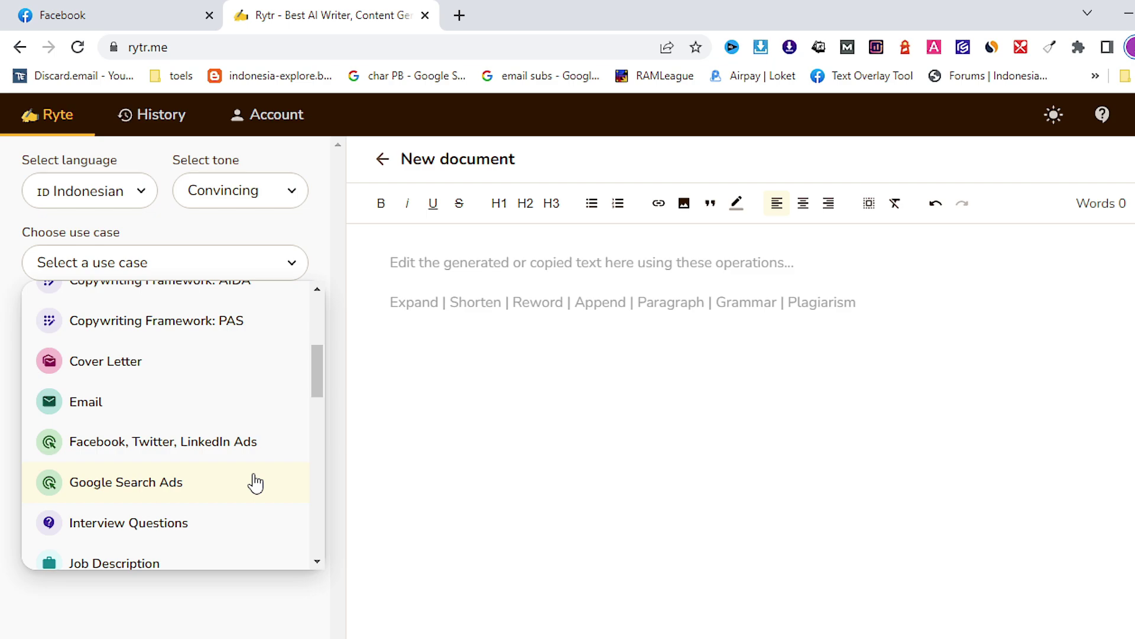
scroll(255, 483, down, 2)
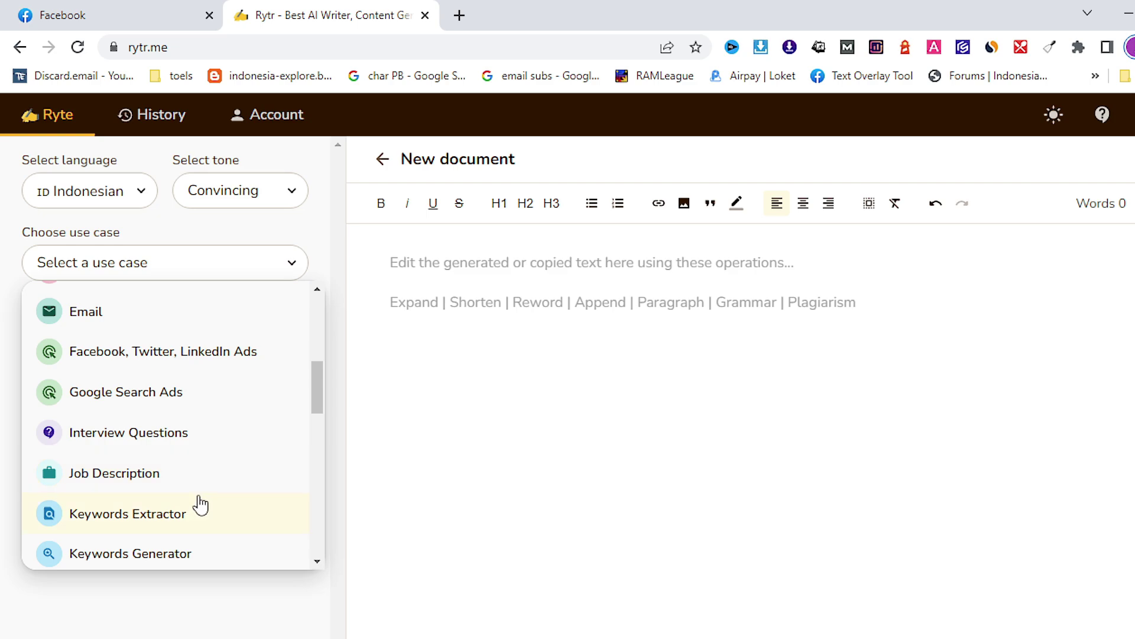
scroll(205, 504, down, 2)
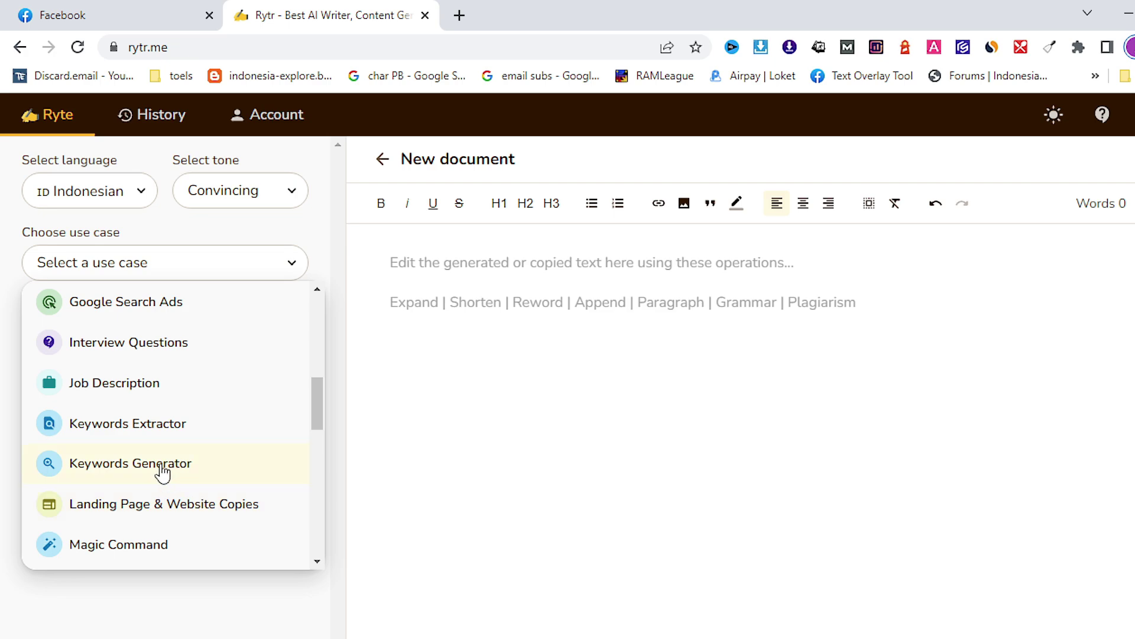
scroll(163, 471, up, 2)
scroll(163, 471, down, 3)
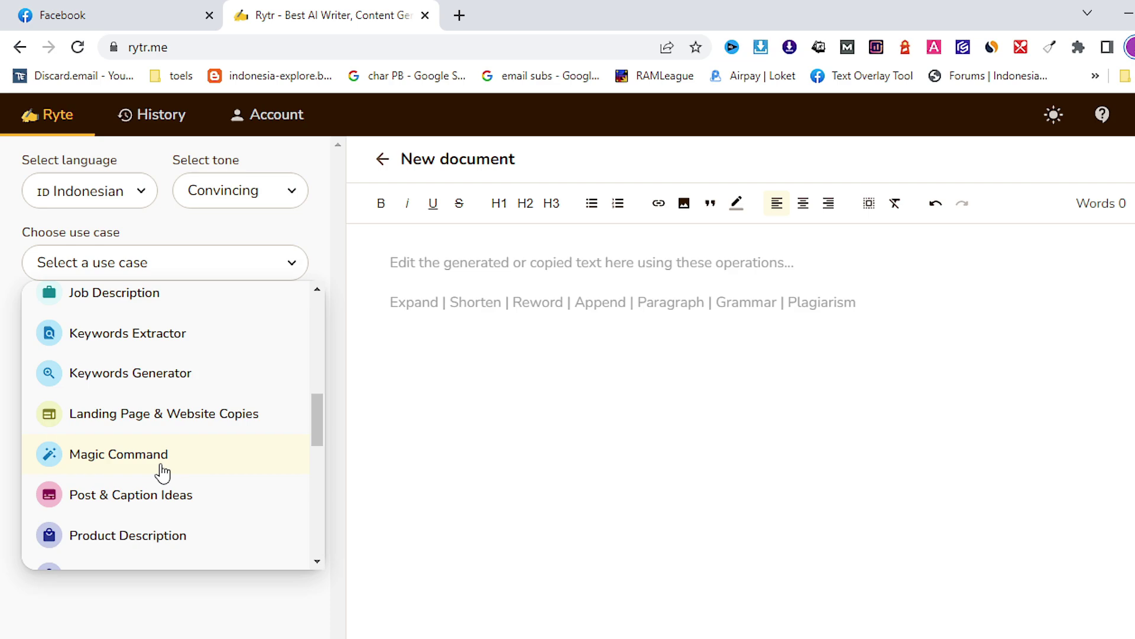
scroll(163, 472, up, 3)
scroll(163, 472, down, 3)
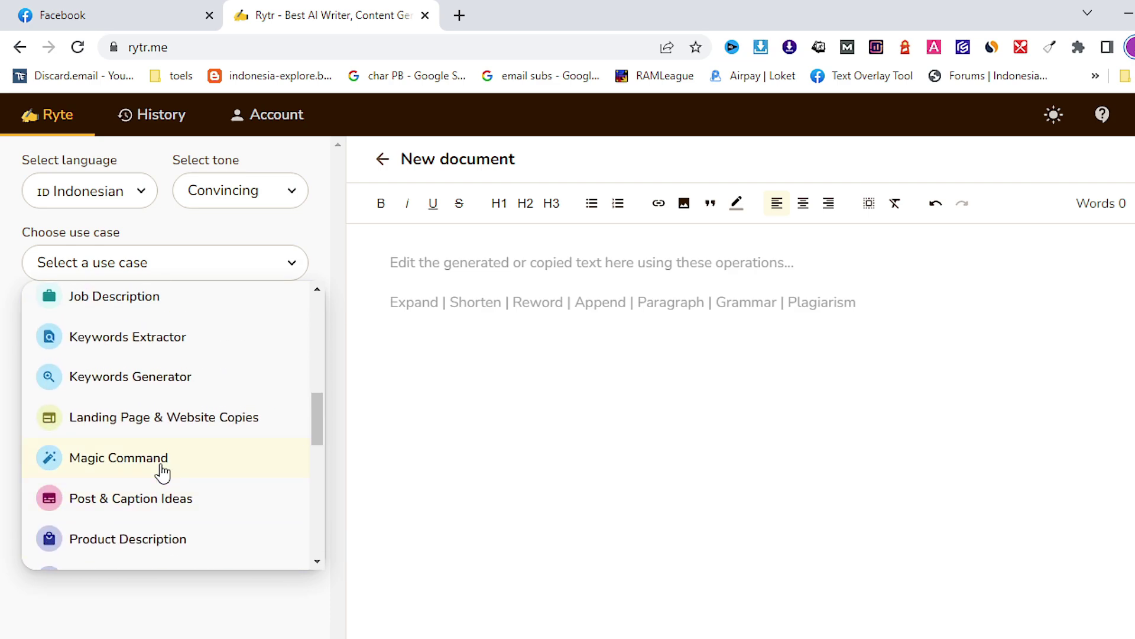
scroll(160, 472, up, 5)
drag(317, 394, 320, 496)
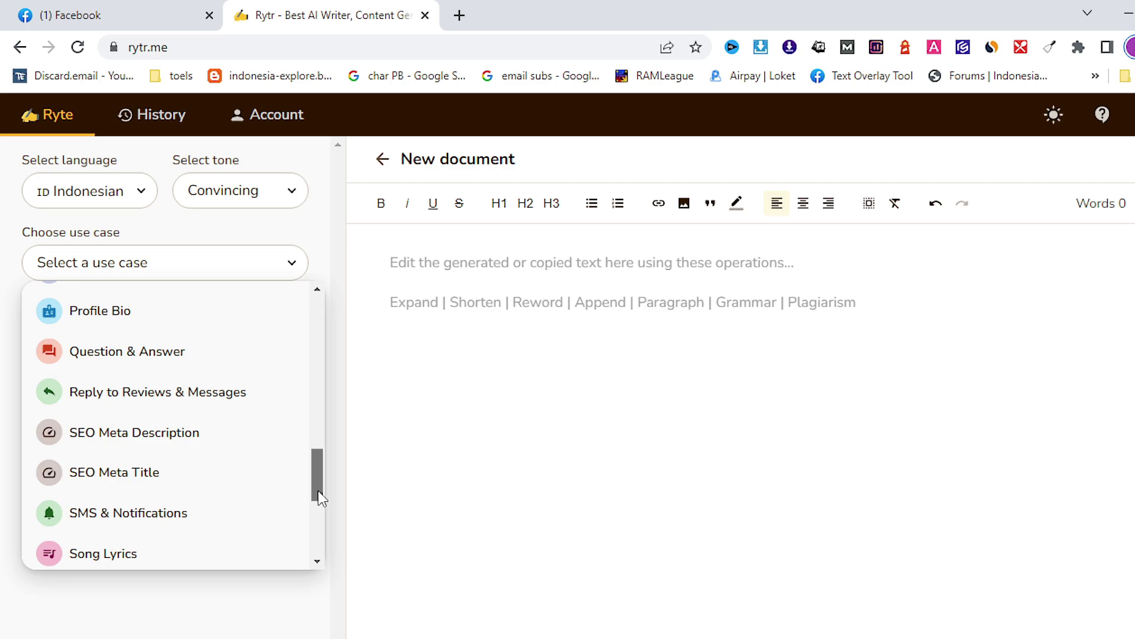
drag(320, 496, 313, 500)
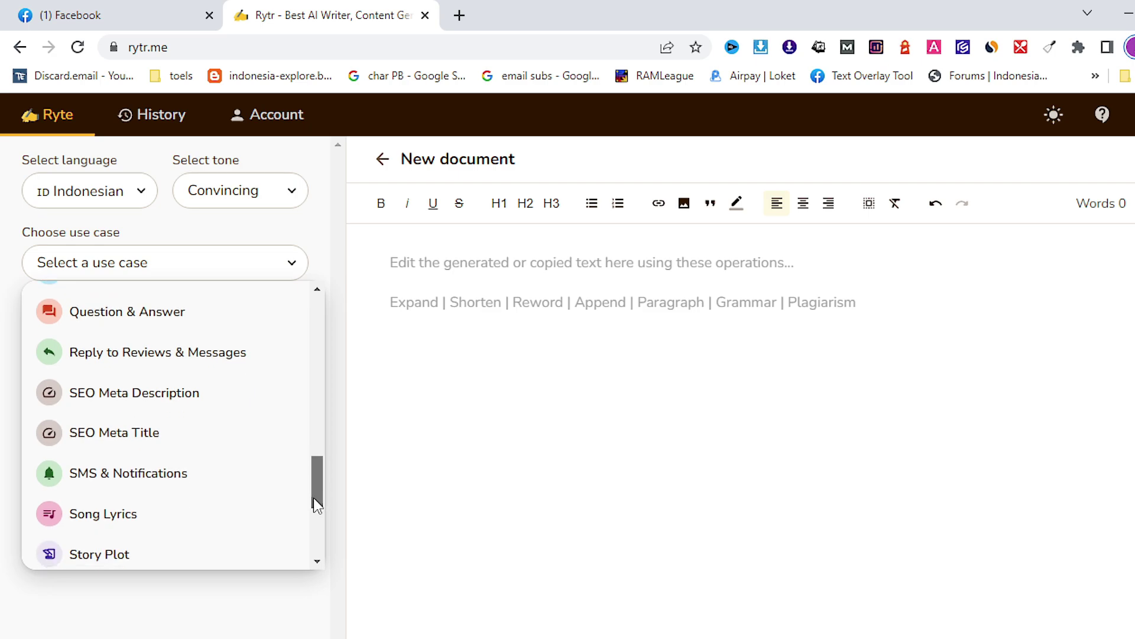
click(133, 400)
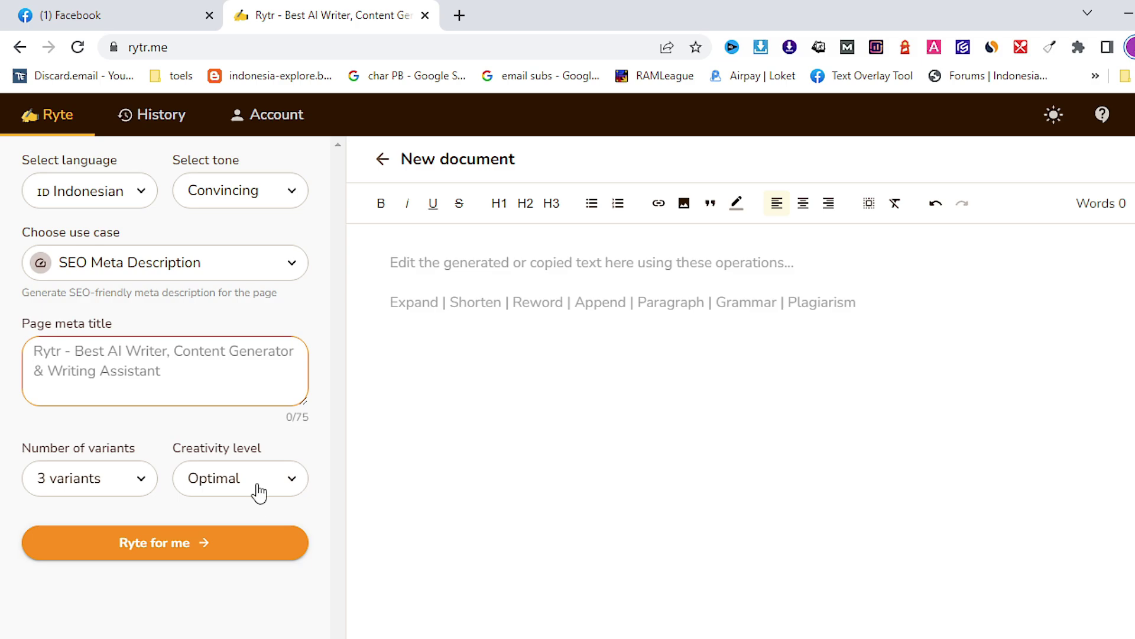
Set the use case to Blog Section Writing.
click(291, 275)
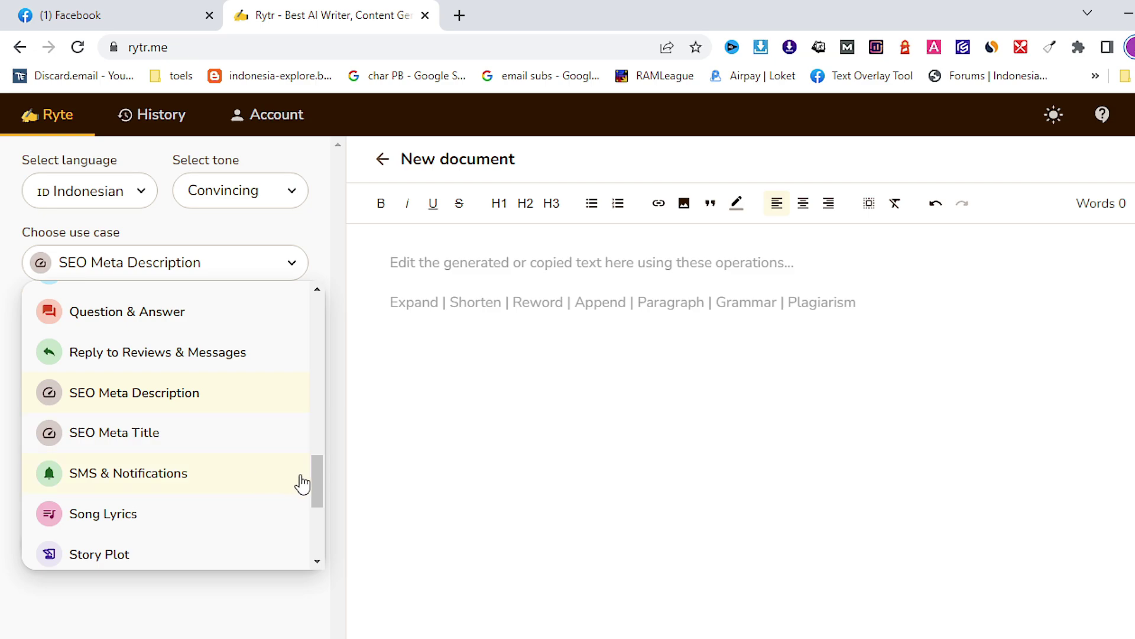
drag(314, 481, 312, 526)
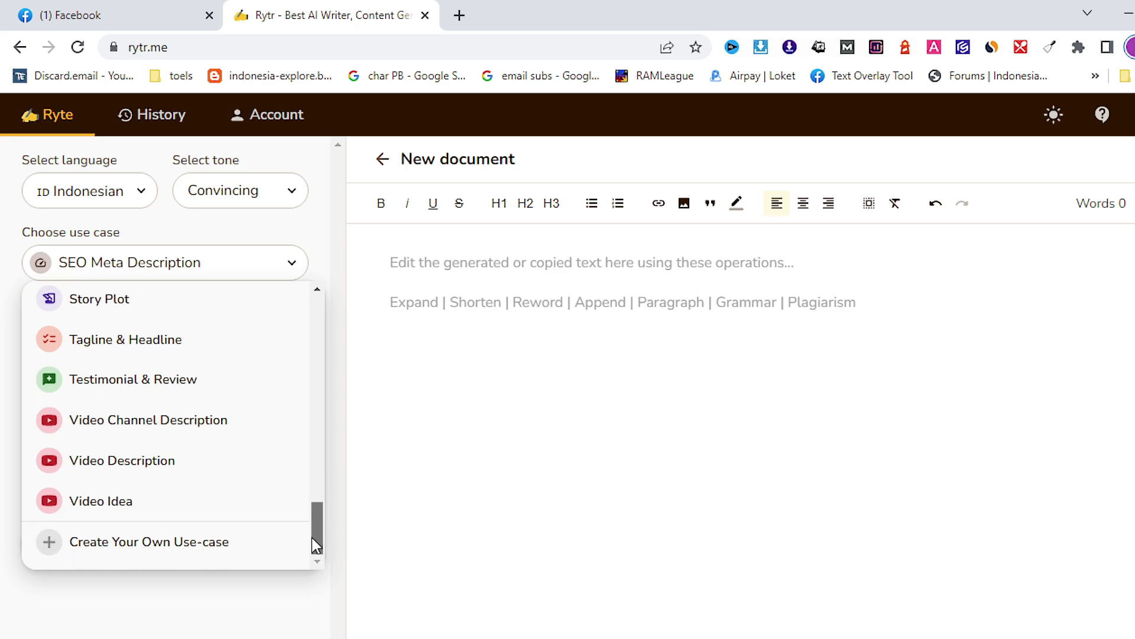
drag(313, 544, 313, 331)
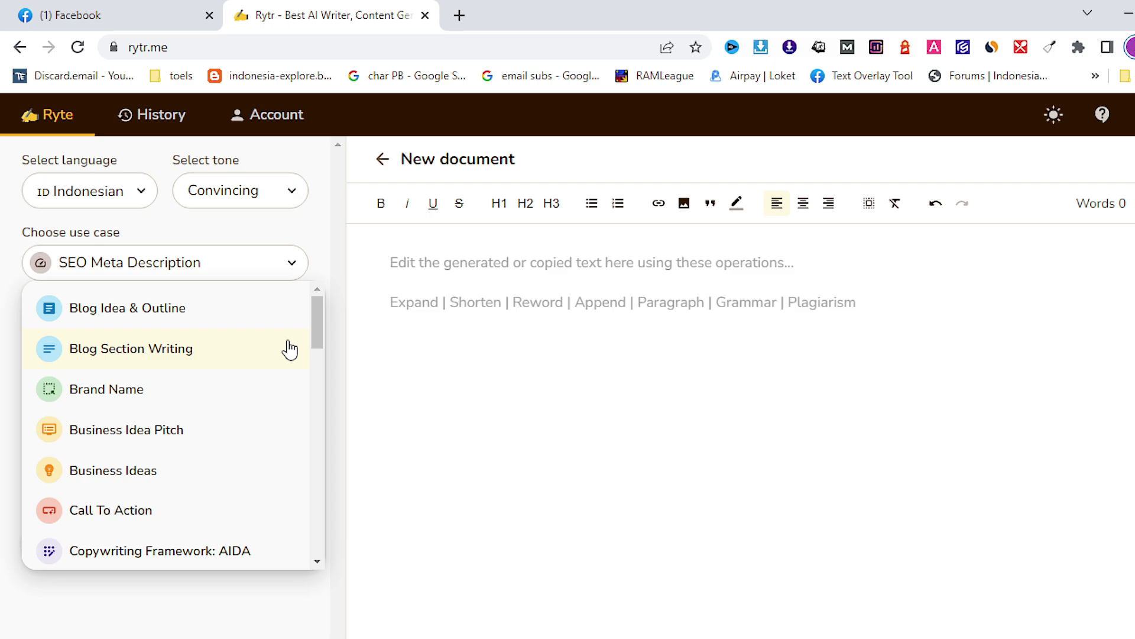
click(127, 361)
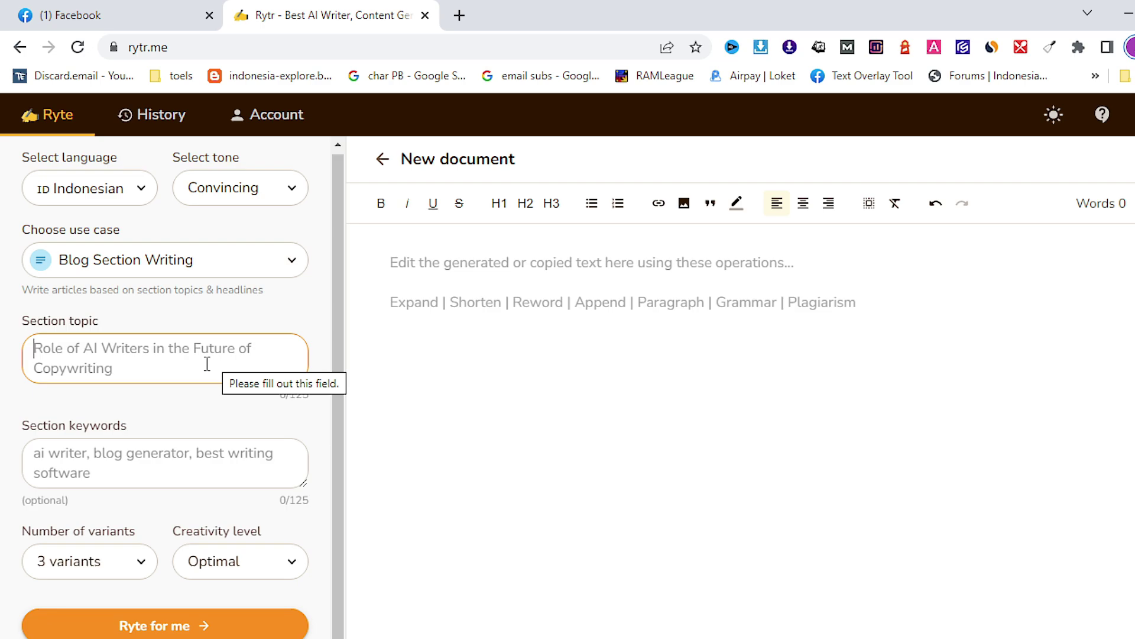
Enter "ikan lele" as the section topic and copy the same text into the section keywords.
text(ikan lele)
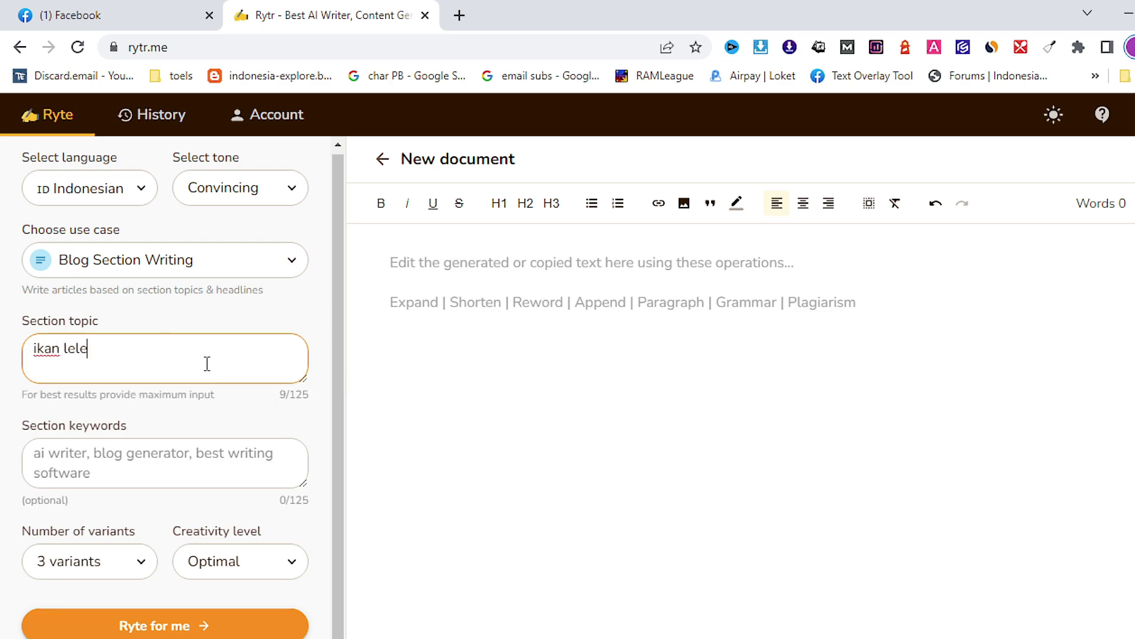
drag(124, 348, 35, 349)
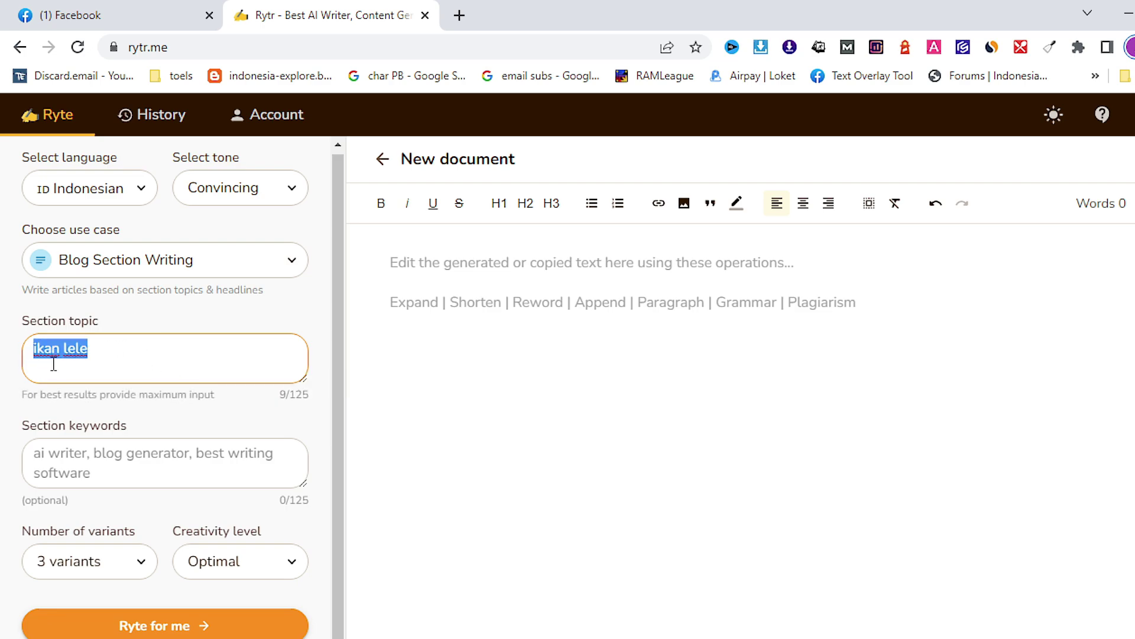
right_click(61, 353)
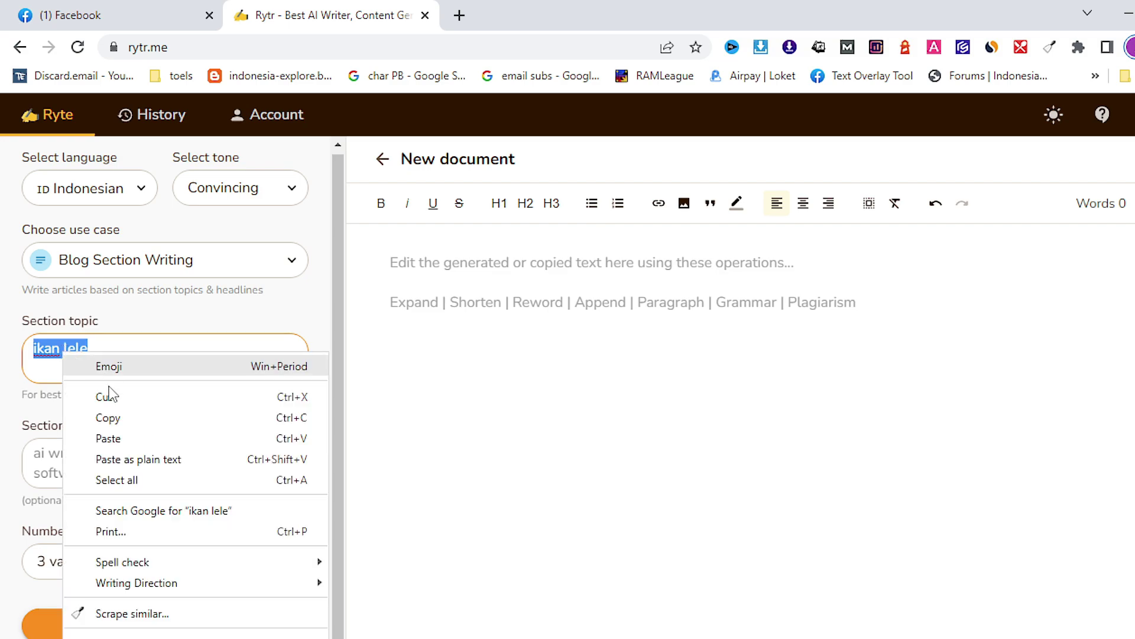
click(116, 418)
click(87, 459)
key(ctrl+v)
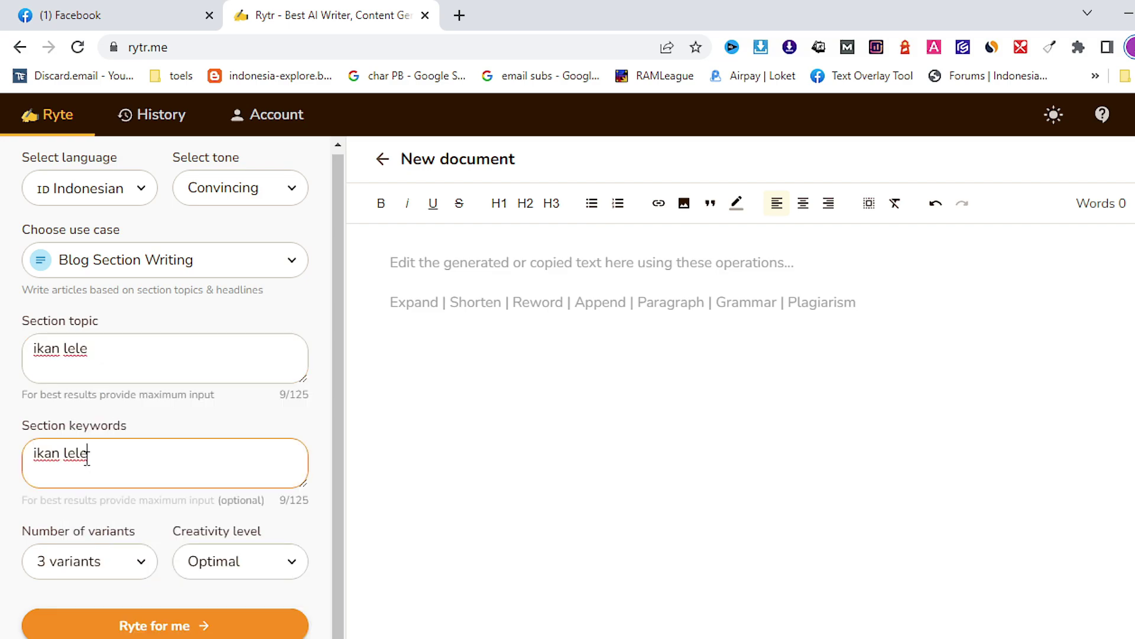
Generate the blog section with 3 variants and the Optimal creativity level.
click(136, 560)
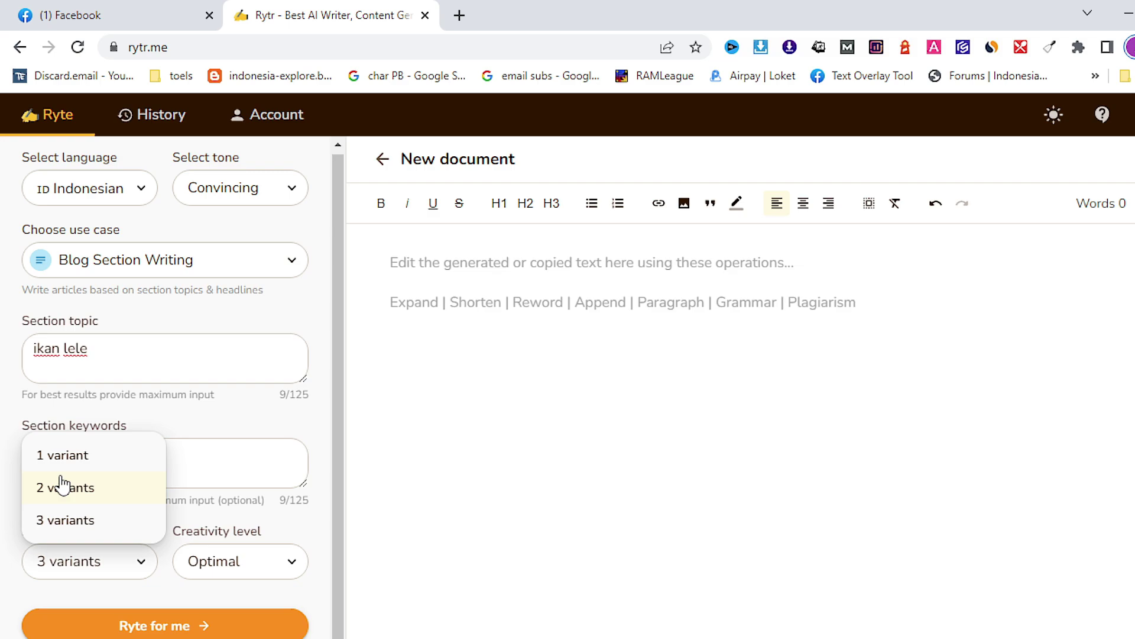
click(80, 521)
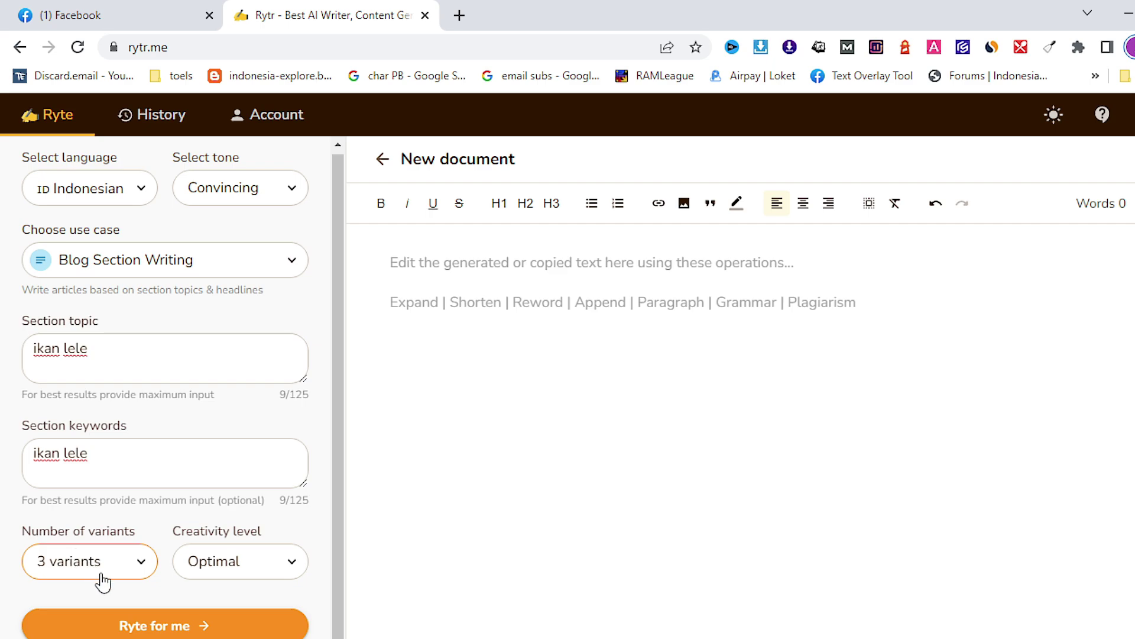
click(243, 565)
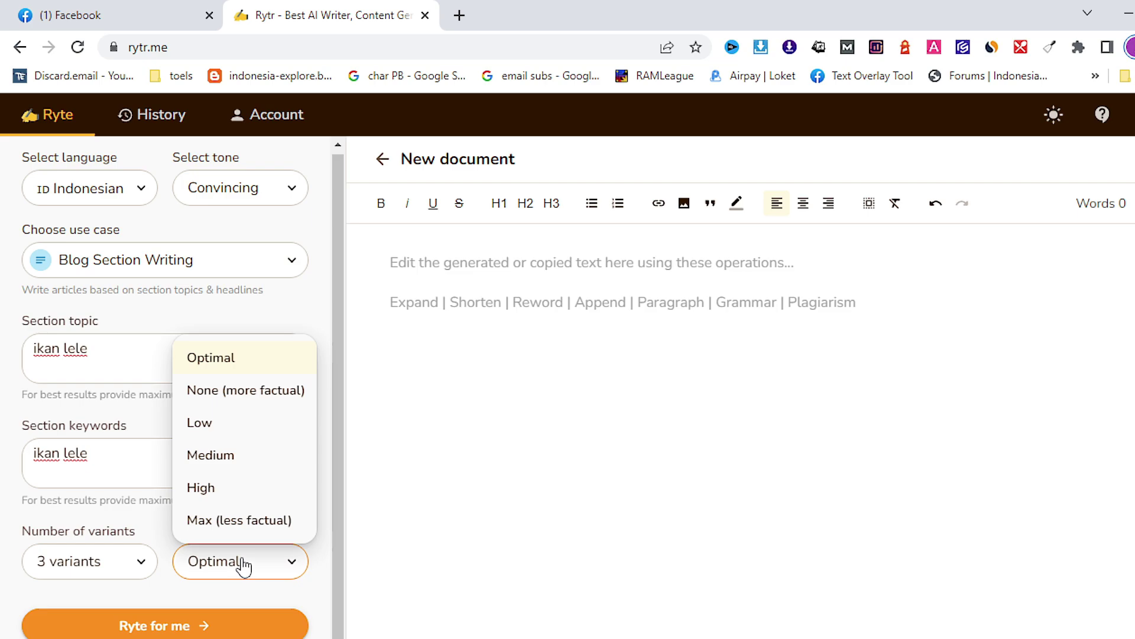
click(173, 592)
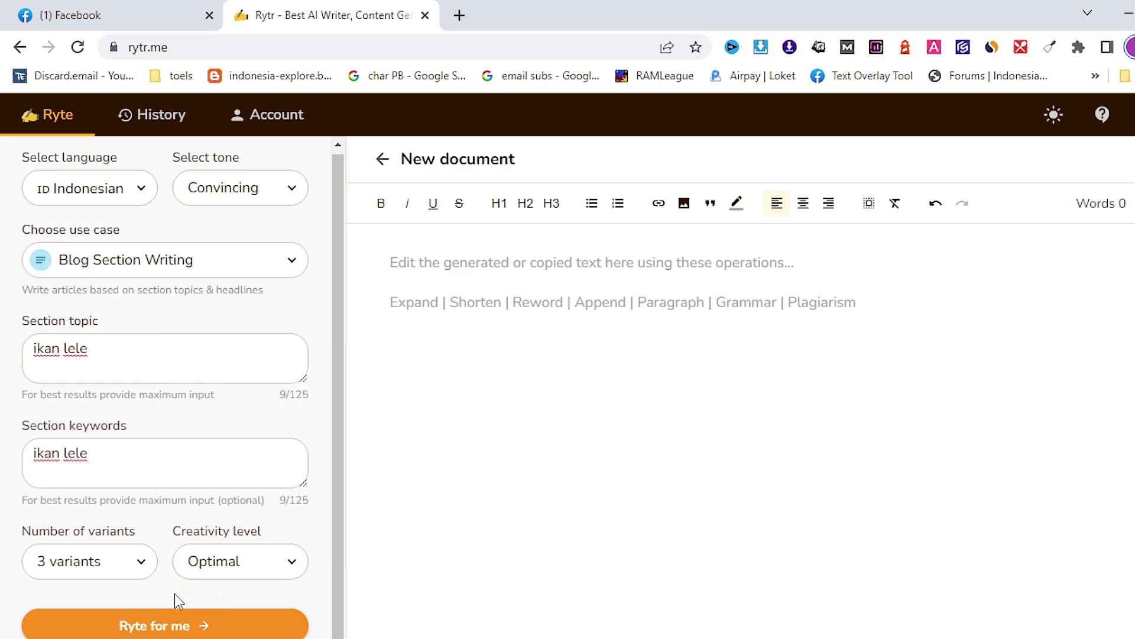
click(178, 629)
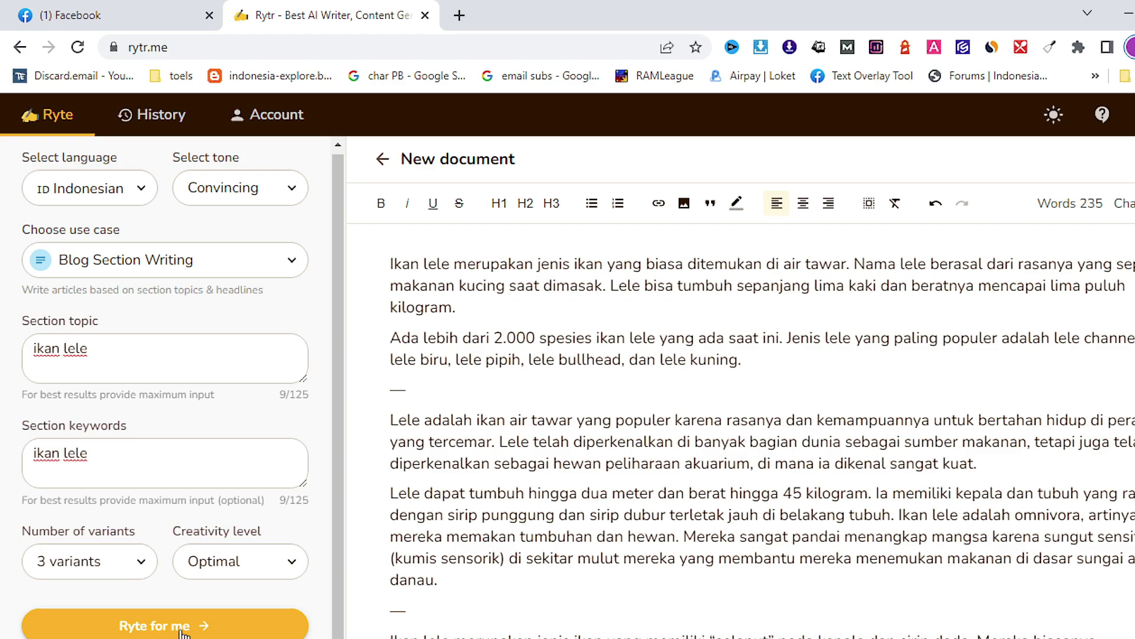
Read through the generated blog section variants about "ikan lele" in the document.
click(181, 632)
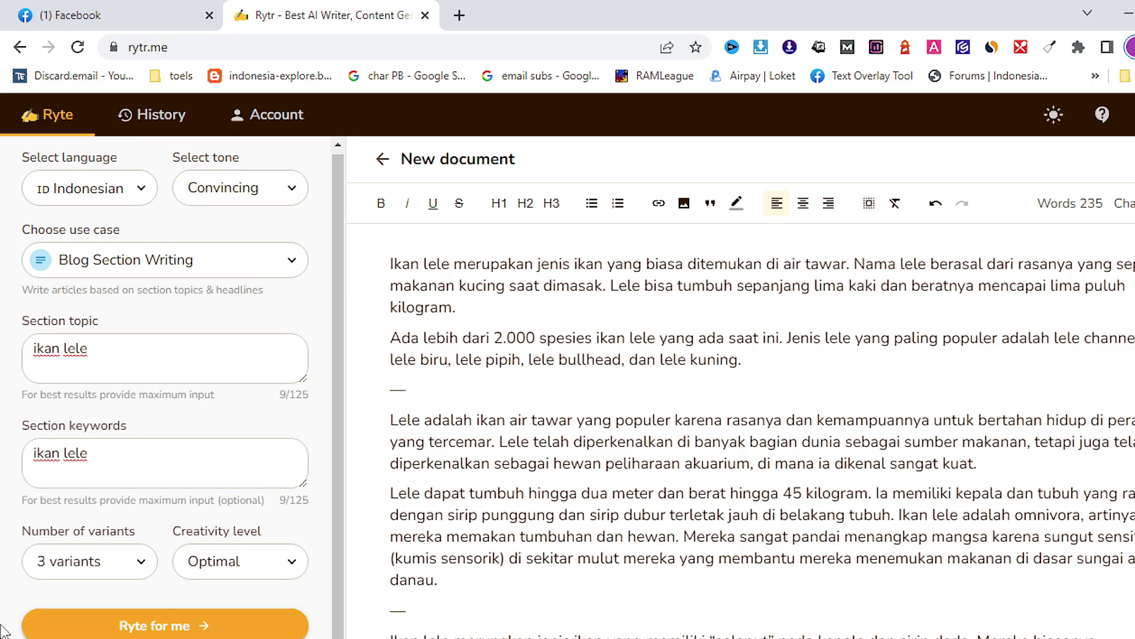
scroll(590, 409, down, 1)
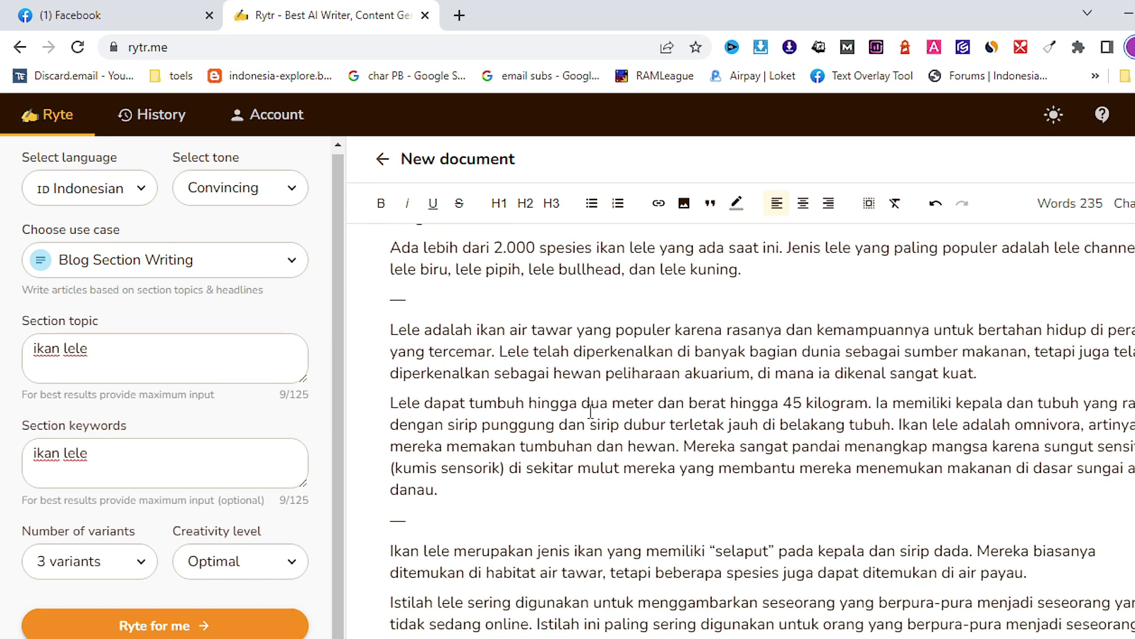
scroll(590, 409, down, 1)
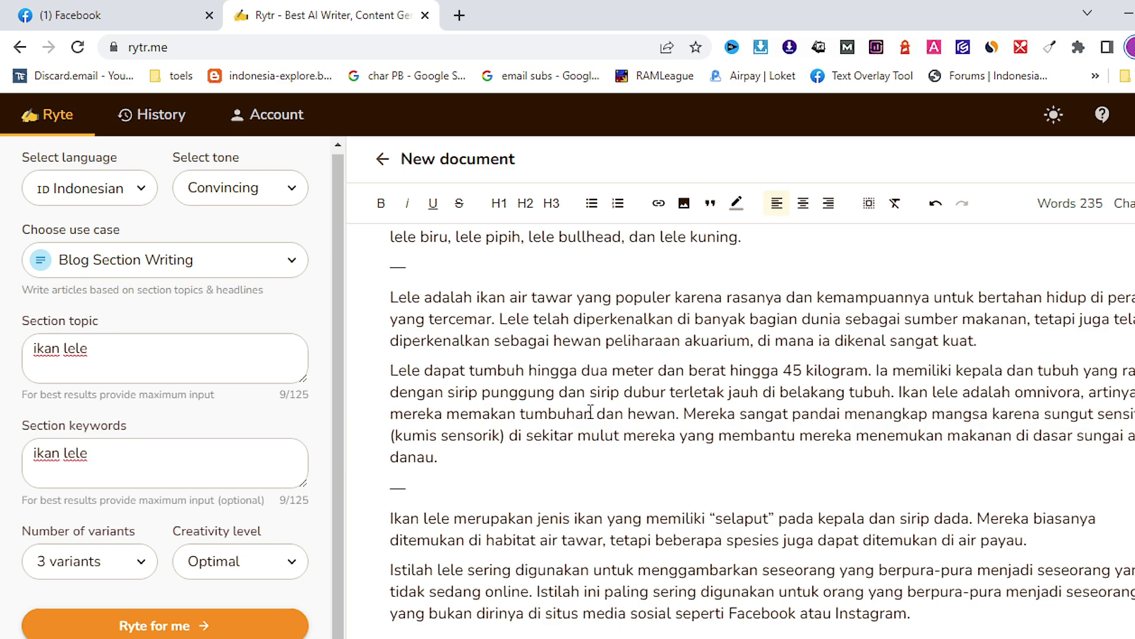
Check the account's monthly credit usage, plan and usage statistics.
click(258, 124)
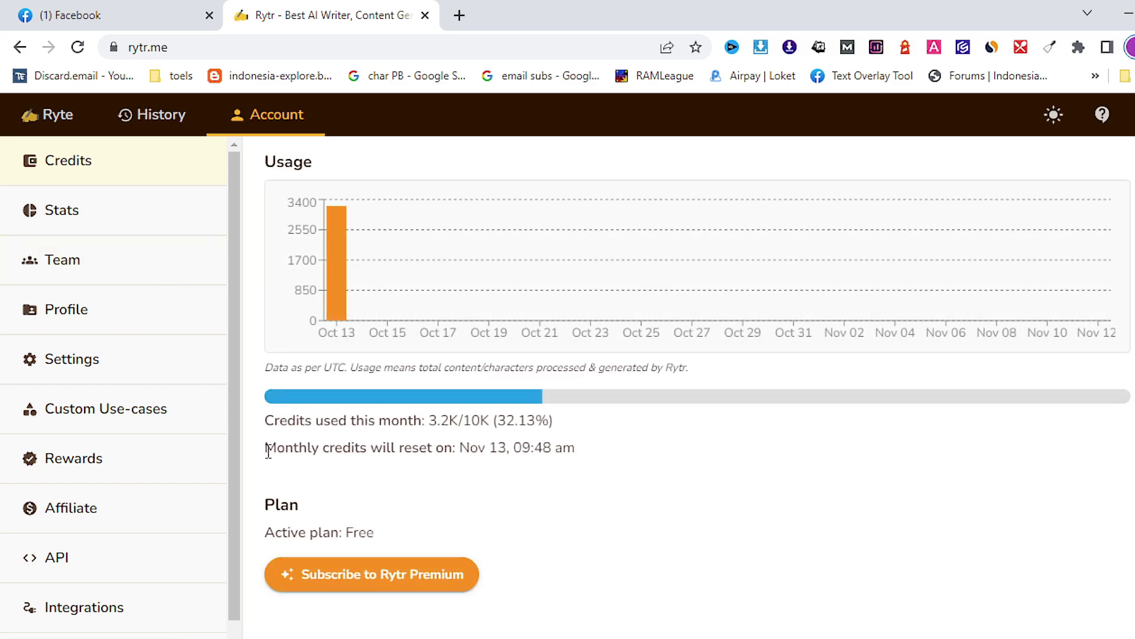
drag(265, 421, 432, 428)
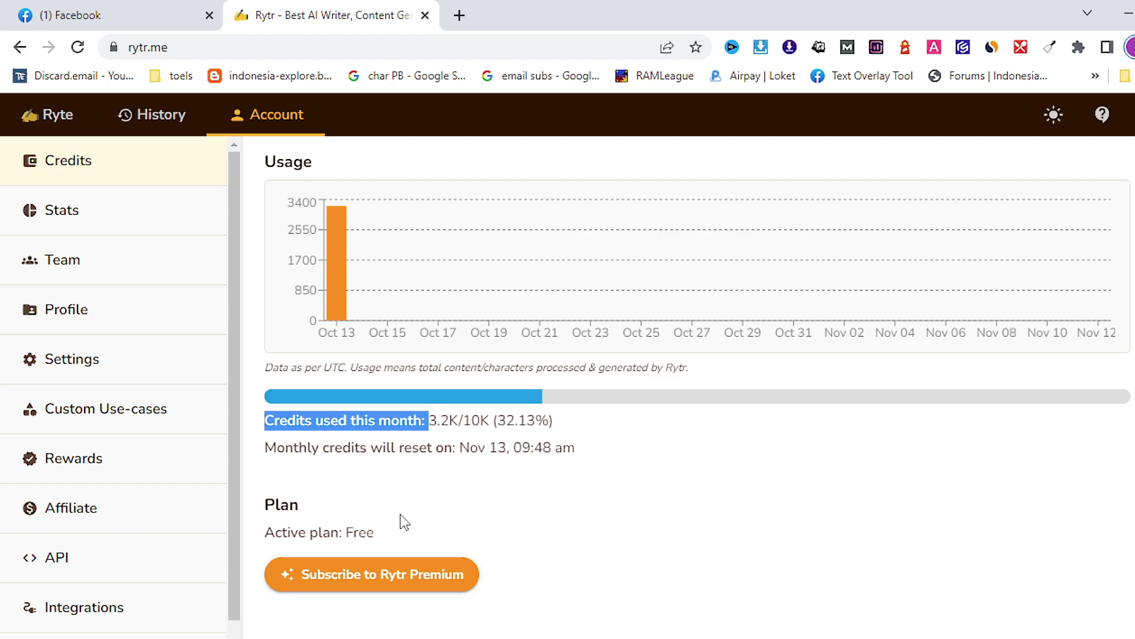
click(126, 222)
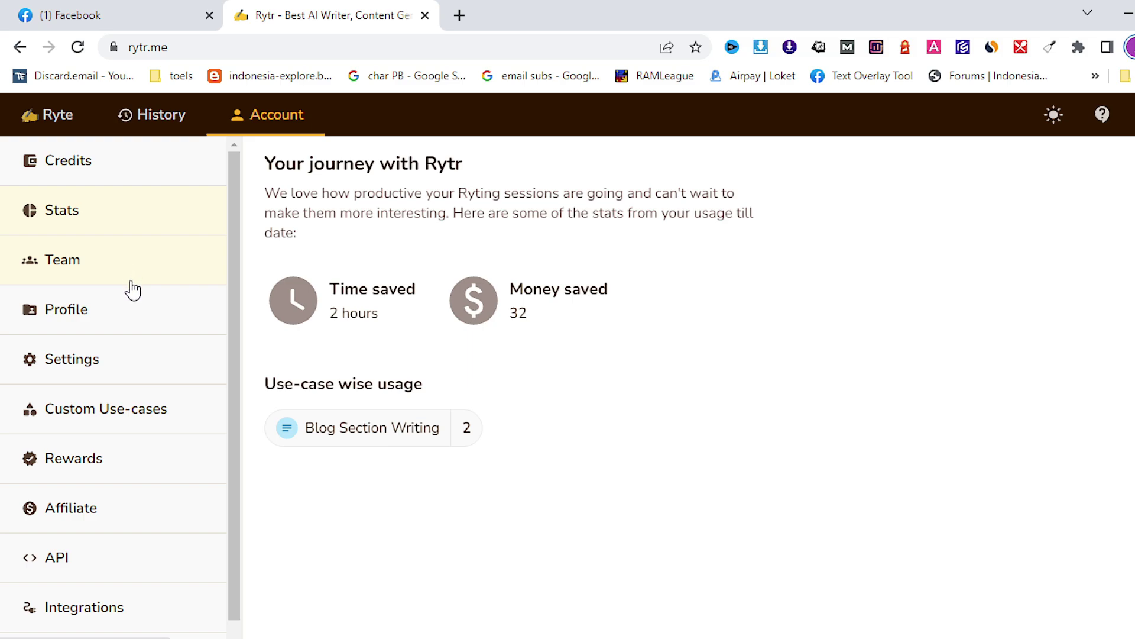
Look through the account's profile, app settings and rewards pages, and return to the credits overview.
click(131, 312)
click(133, 362)
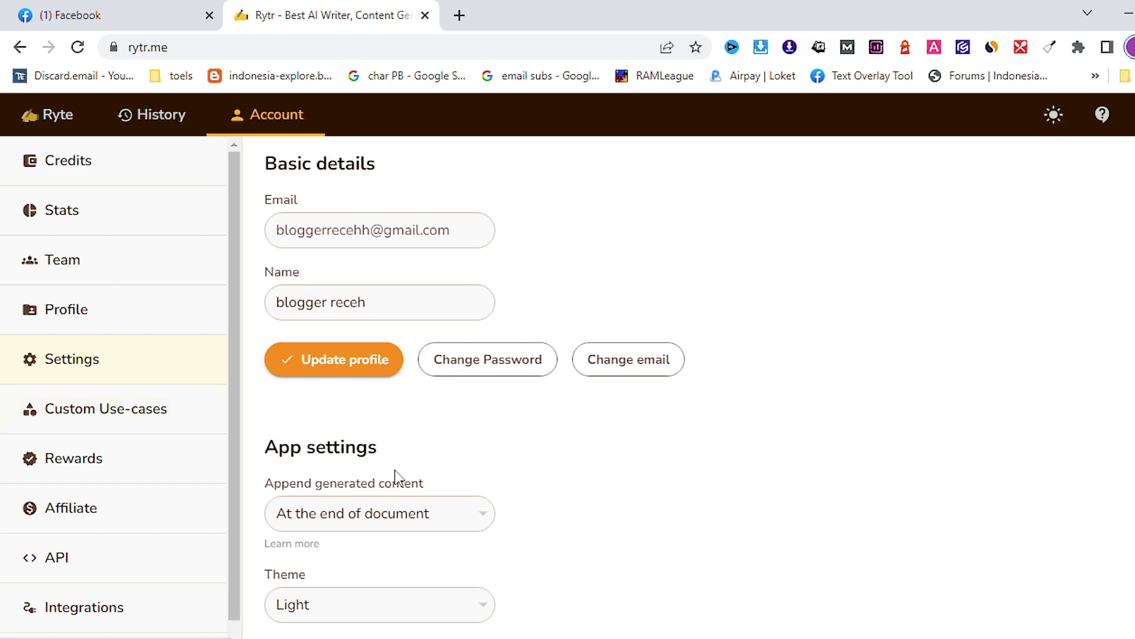
scroll(555, 512, down, 4)
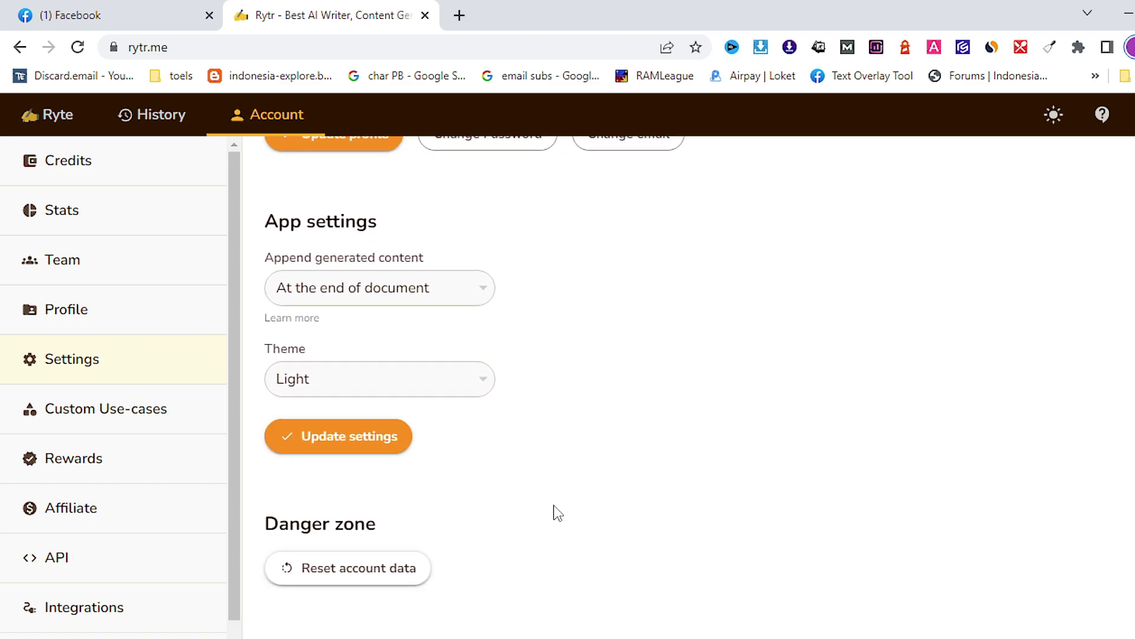
click(118, 463)
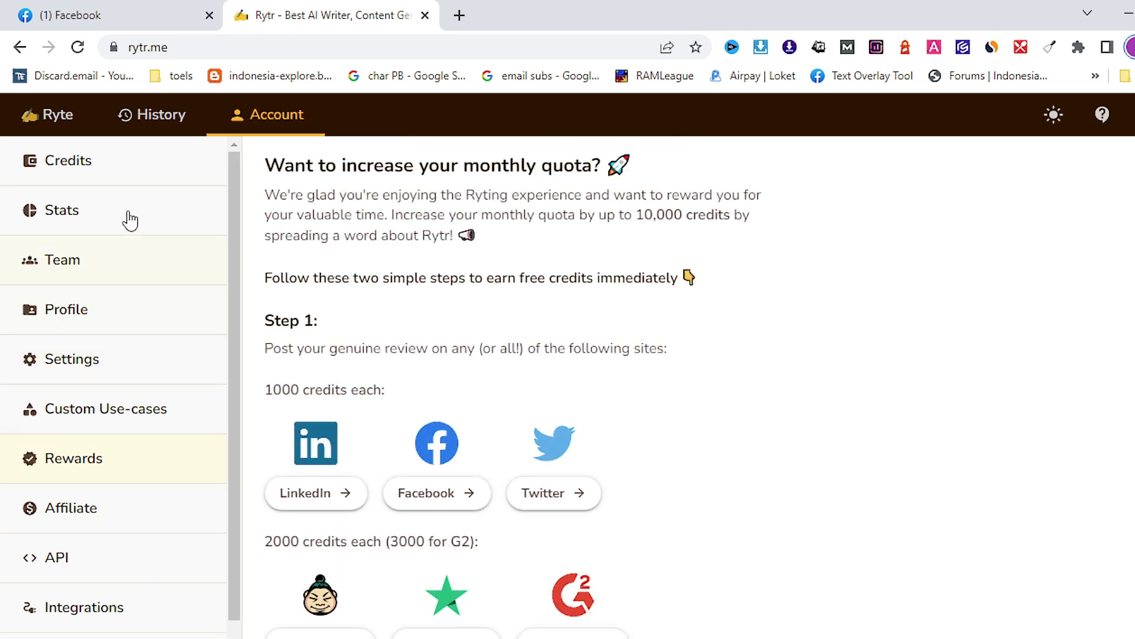
click(125, 166)
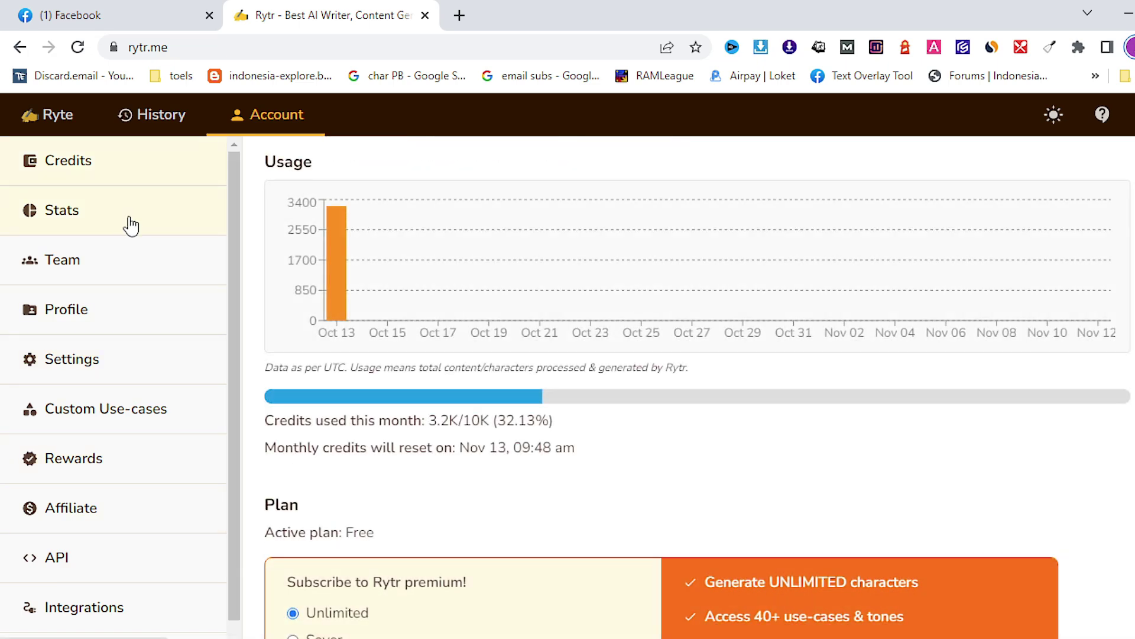